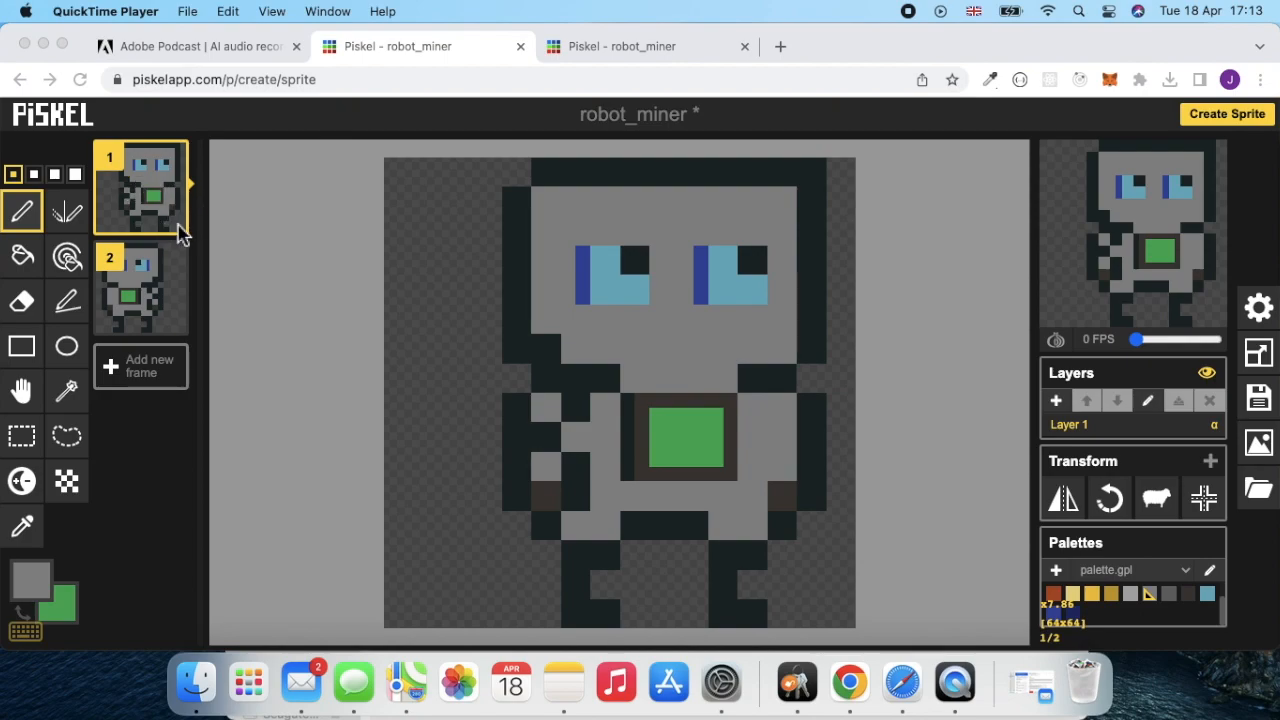
Duplicate the first frame of the right-facing robot and activate rectangle selection for editing the copy
left_click(181, 233)
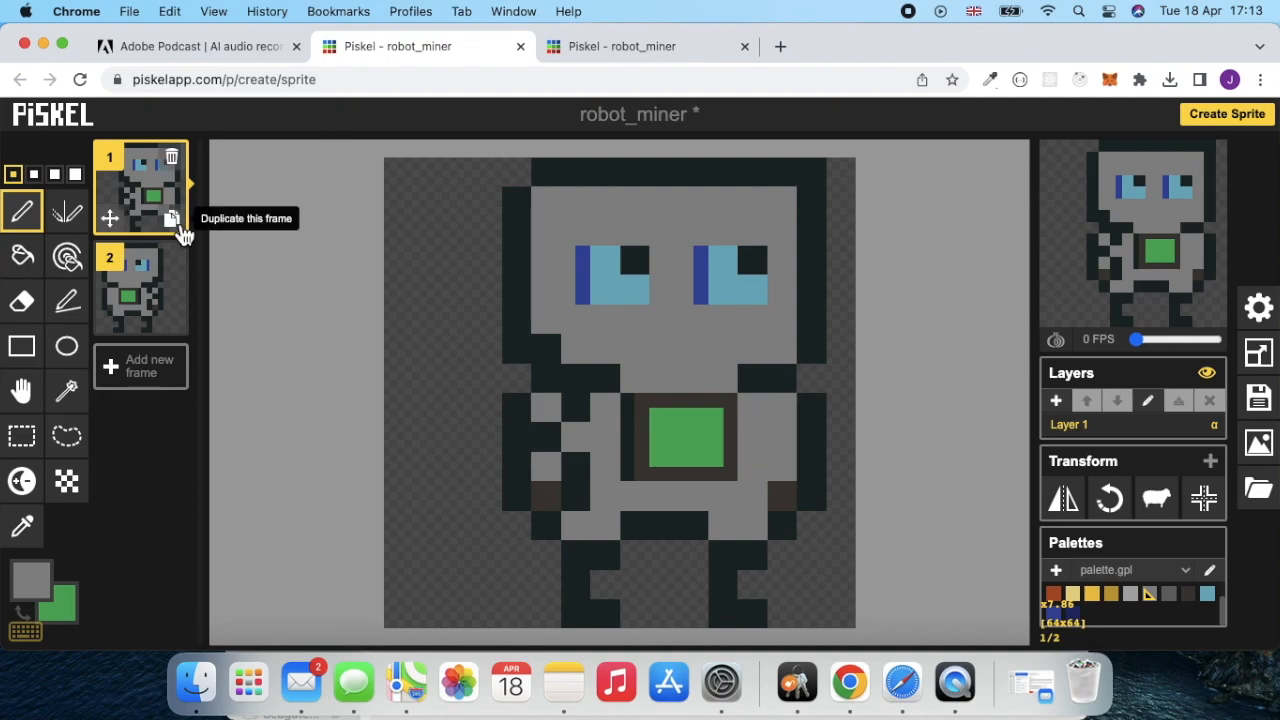
left_click(172, 219)
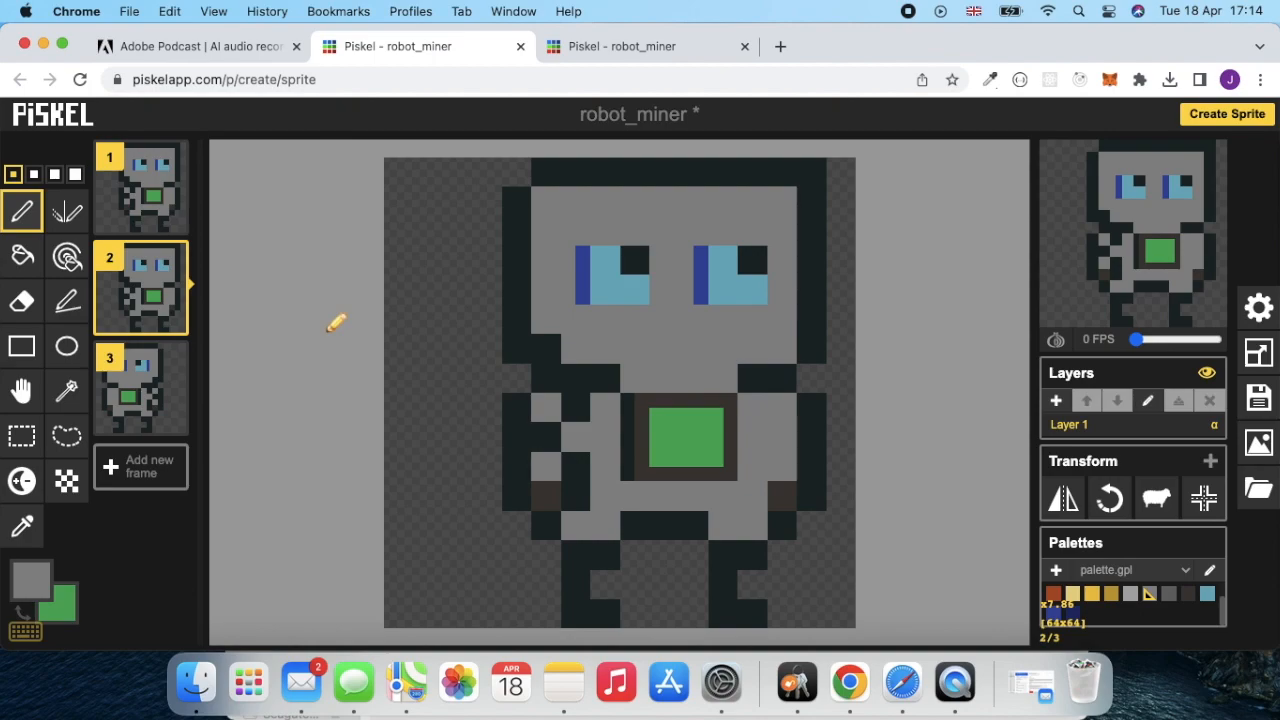
left_click(24, 440)
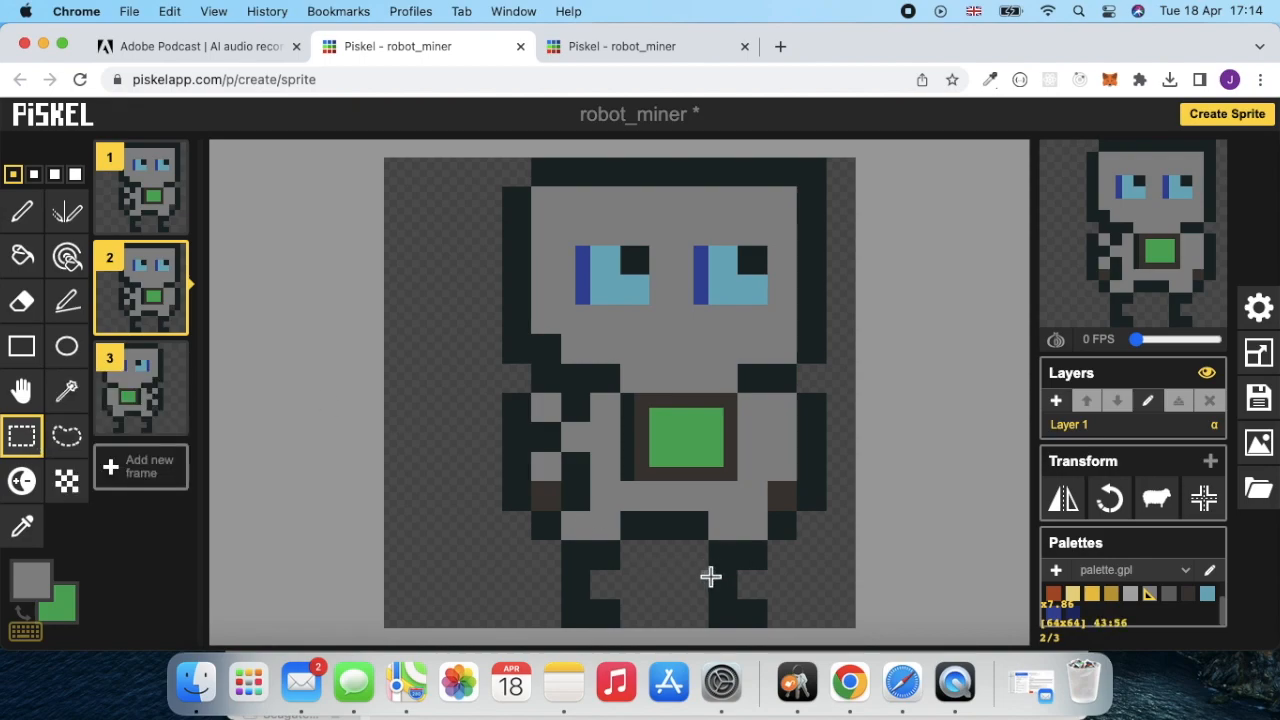
left_click_drag(714, 575, 762, 620)
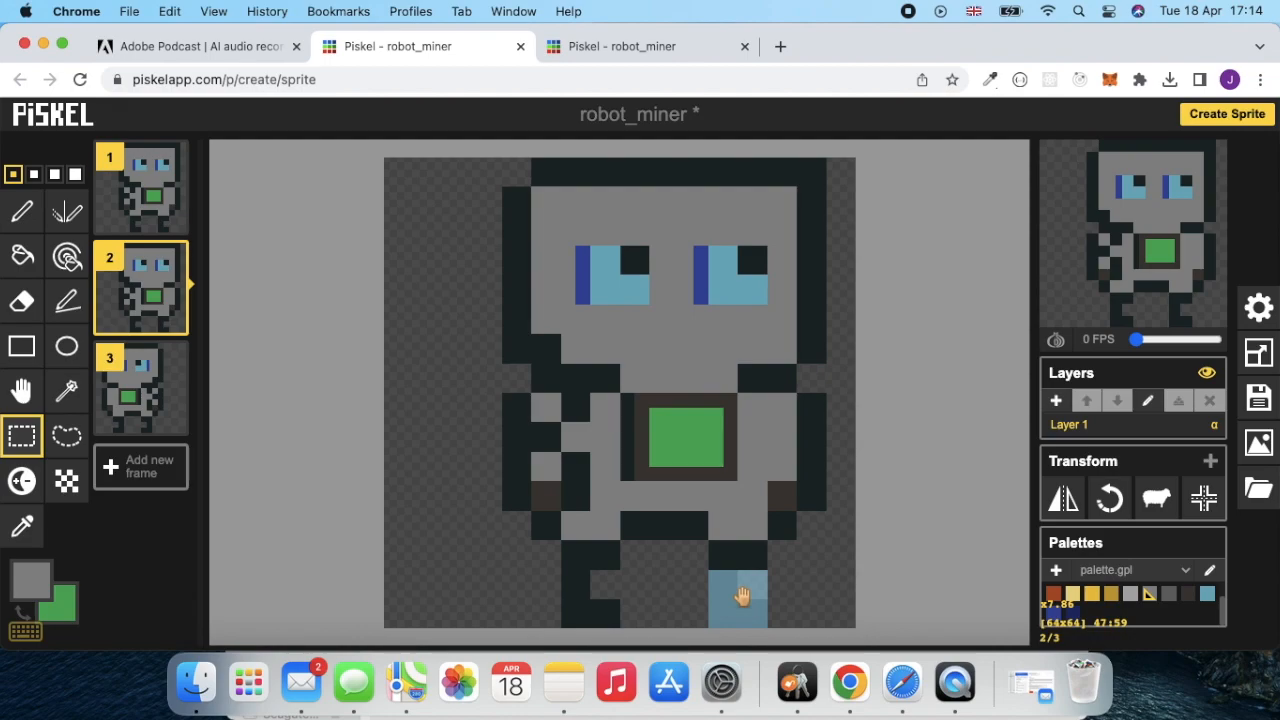
left_click_drag(742, 597, 739, 563)
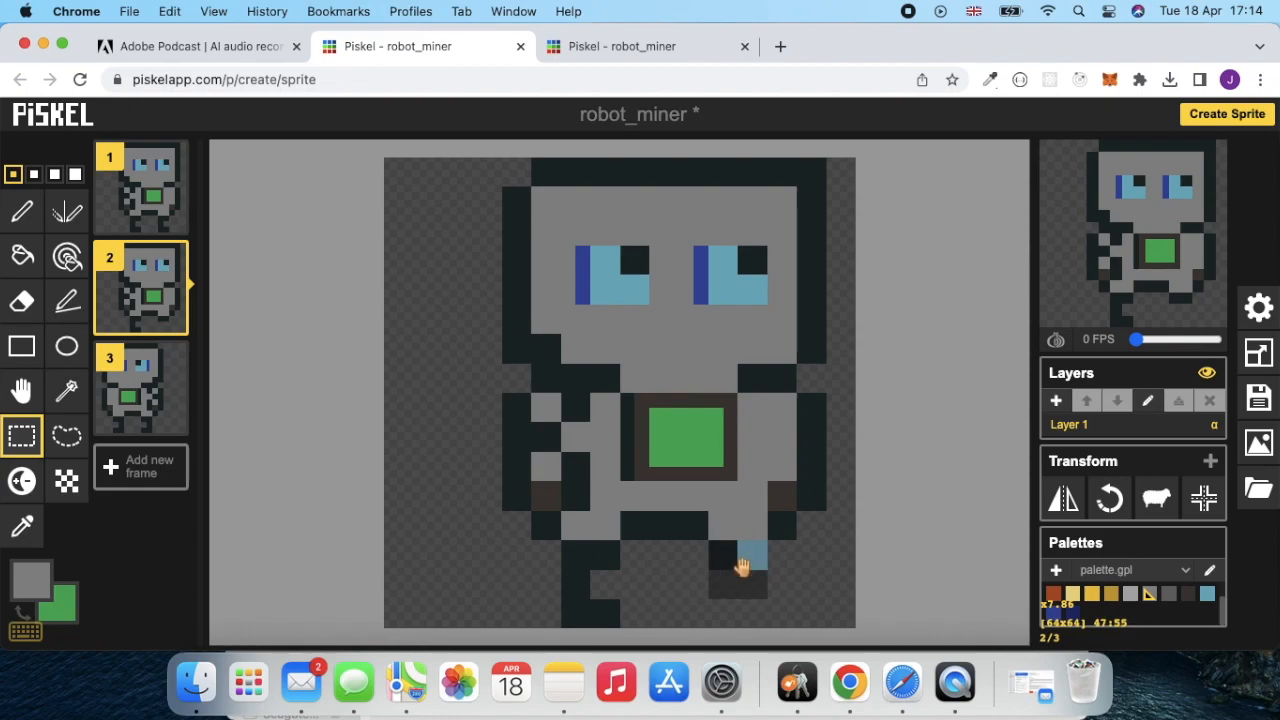
left_click(786, 580)
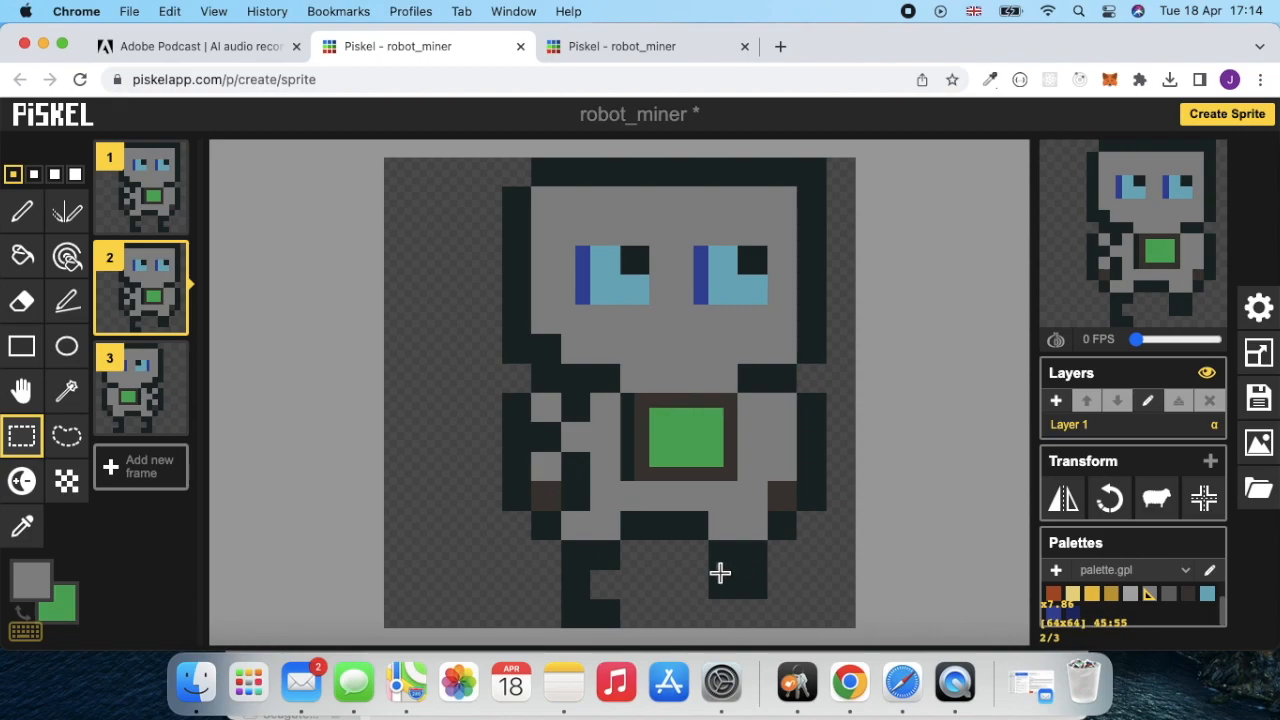
key("super+z")
key("super+z")
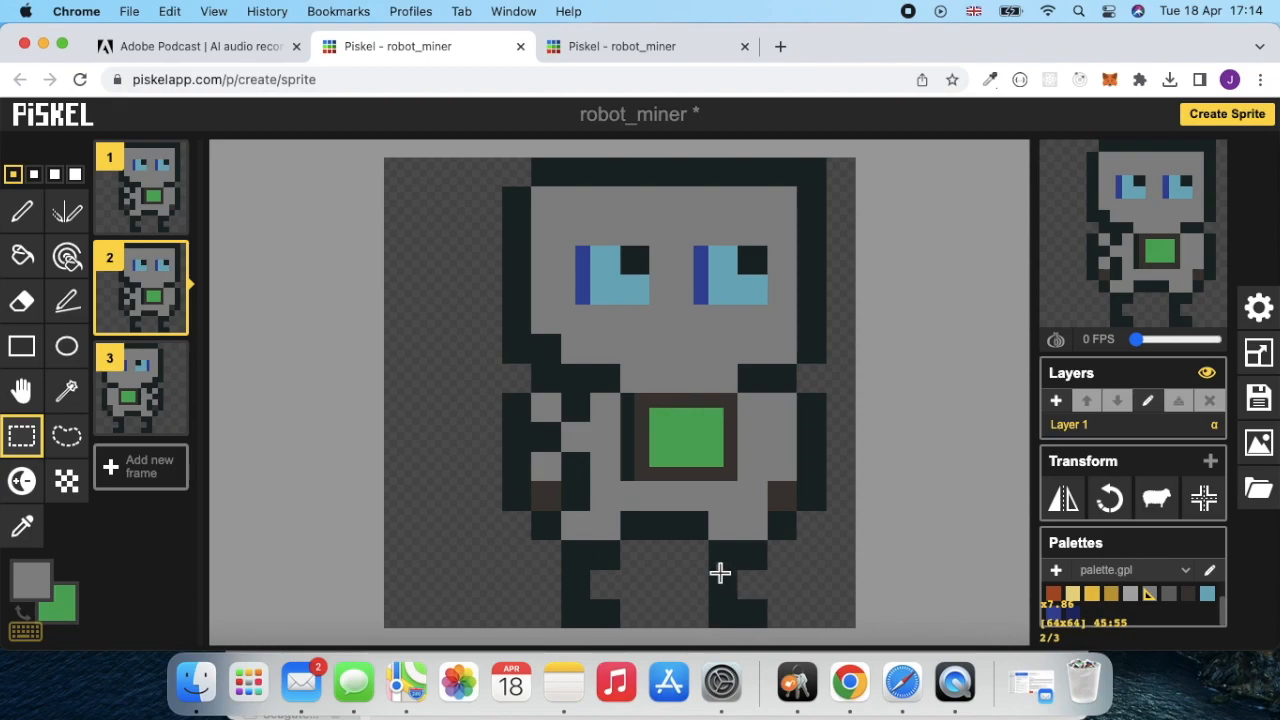
left_click_drag(715, 569, 768, 628)
left_click(794, 586)
left_click_drag(717, 574, 718, 618)
left_click(768, 596)
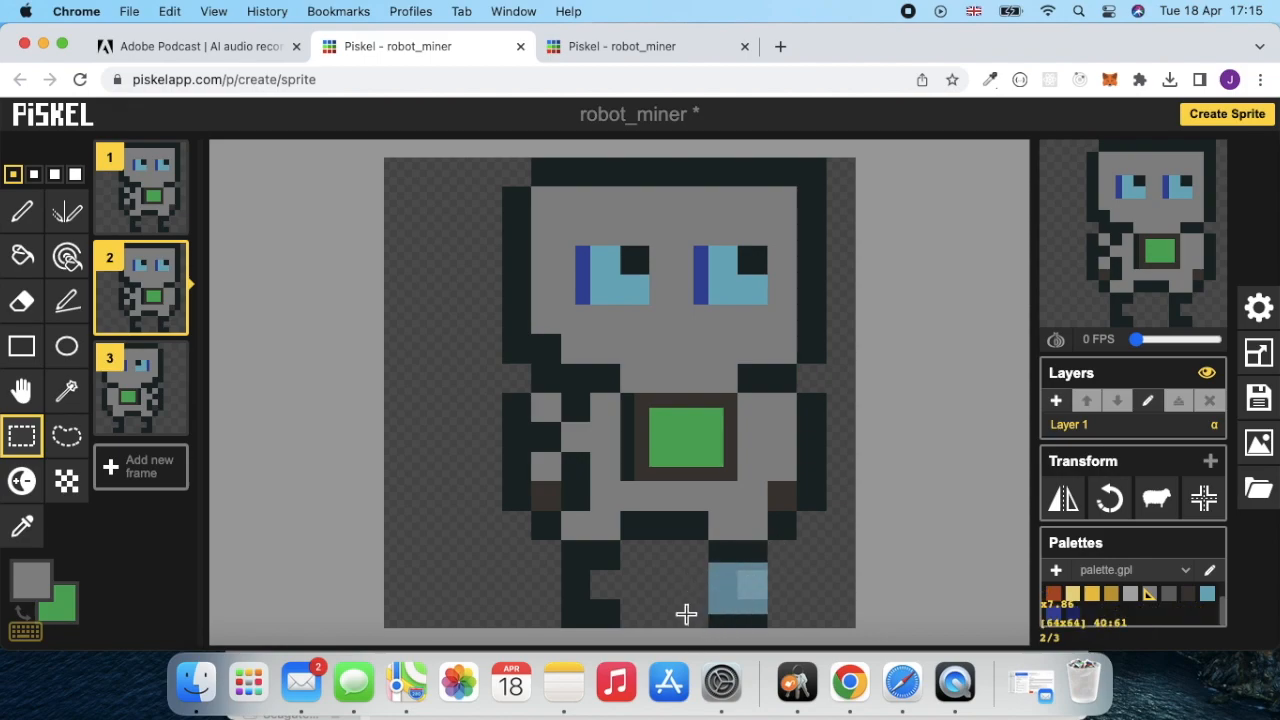
left_click(687, 612)
In frame 2, move the lower part of the robot's right-hand leg up by 2 pixels
left_click_drag(717, 577, 773, 628)
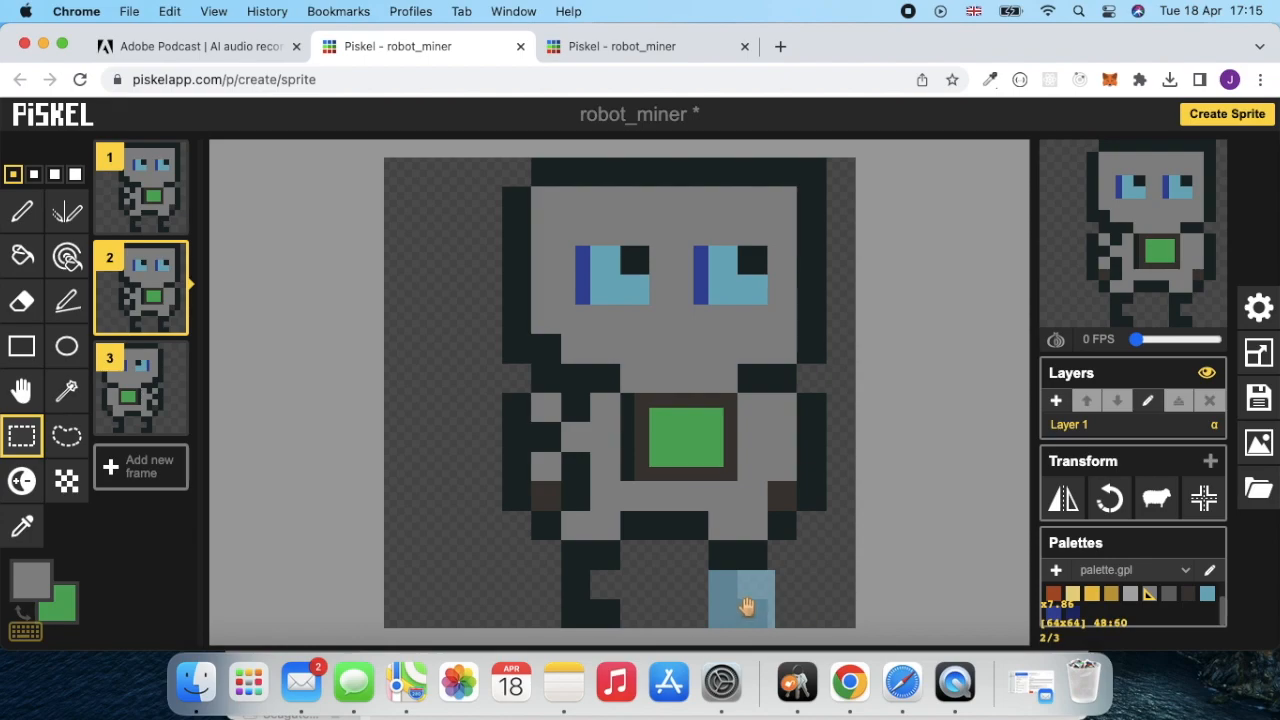
left_click_drag(747, 606, 747, 591)
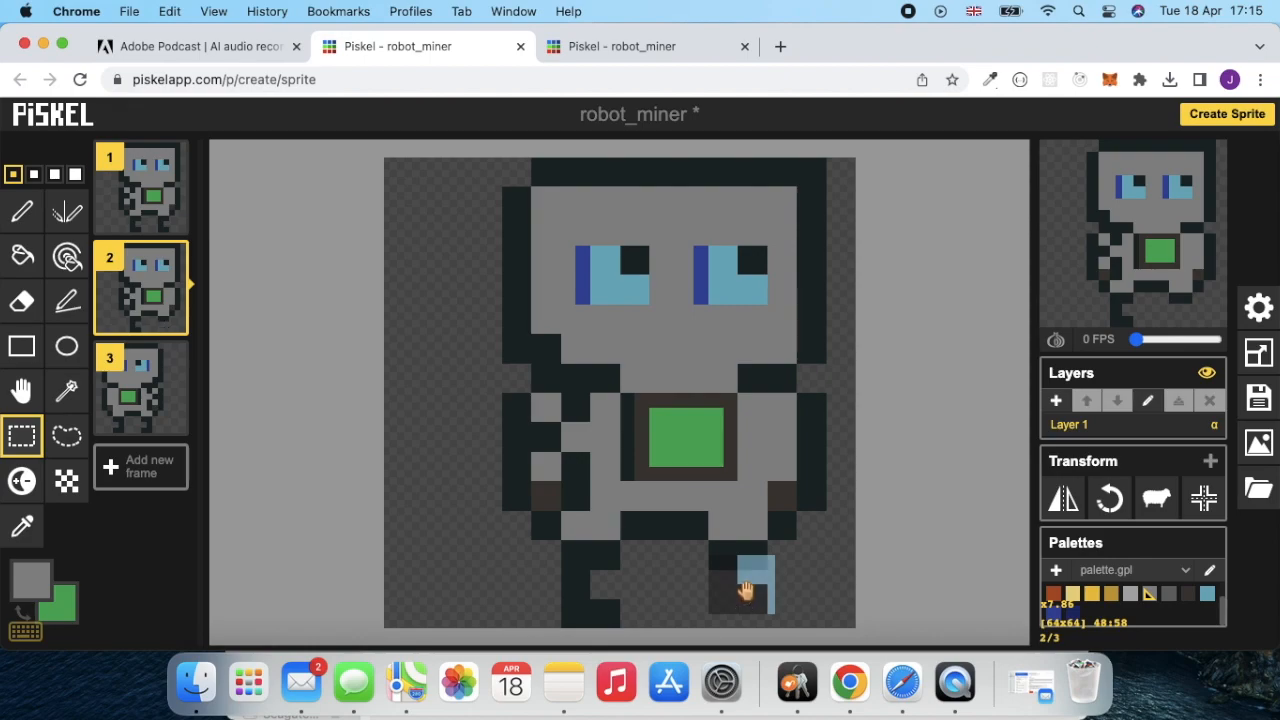
left_click(800, 583)
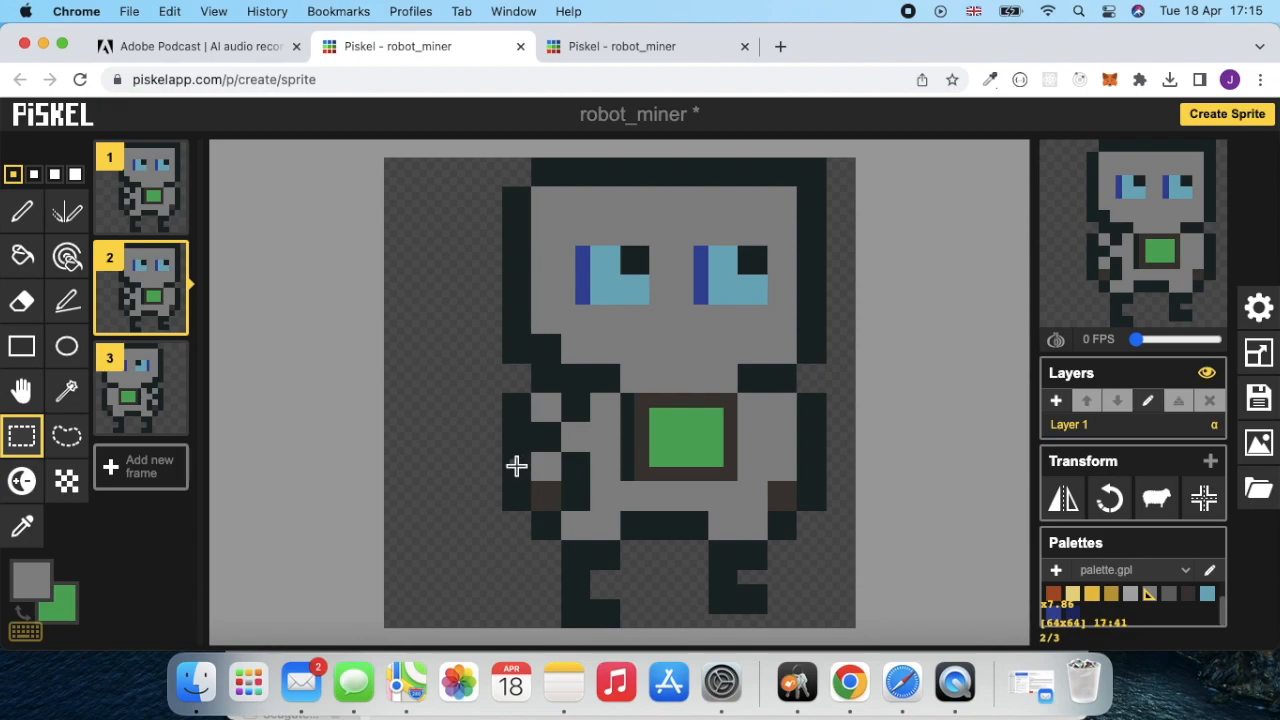
In frame 2, move the forearm and brown hand on the robot's left-hand side up by 4 pixels
left_click_drag(509, 456, 549, 482)
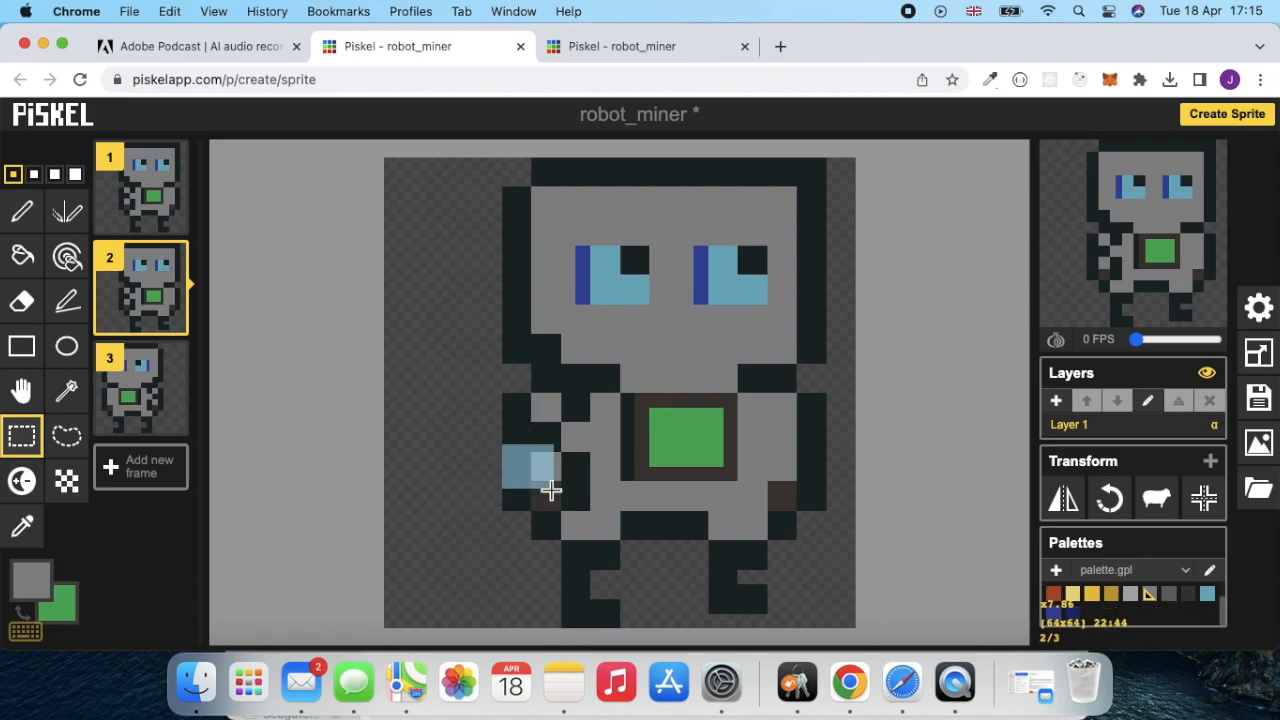
left_click(490, 492)
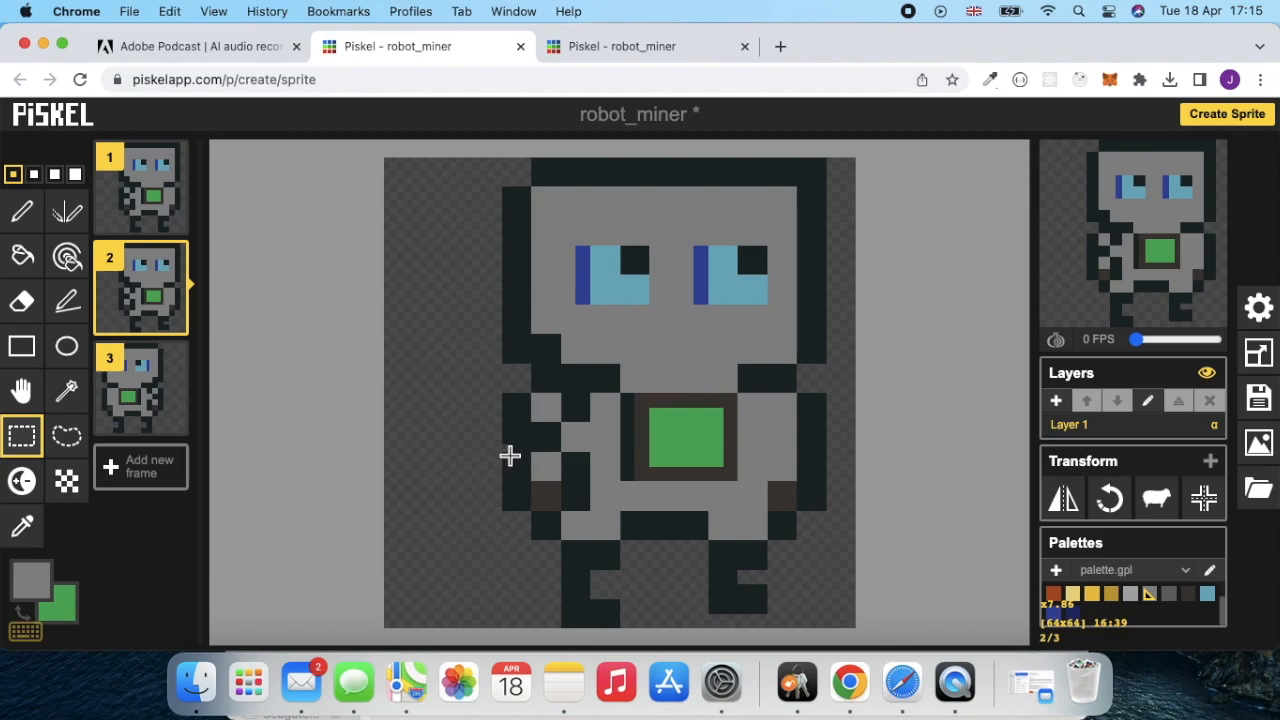
left_click_drag(510, 456, 563, 538)
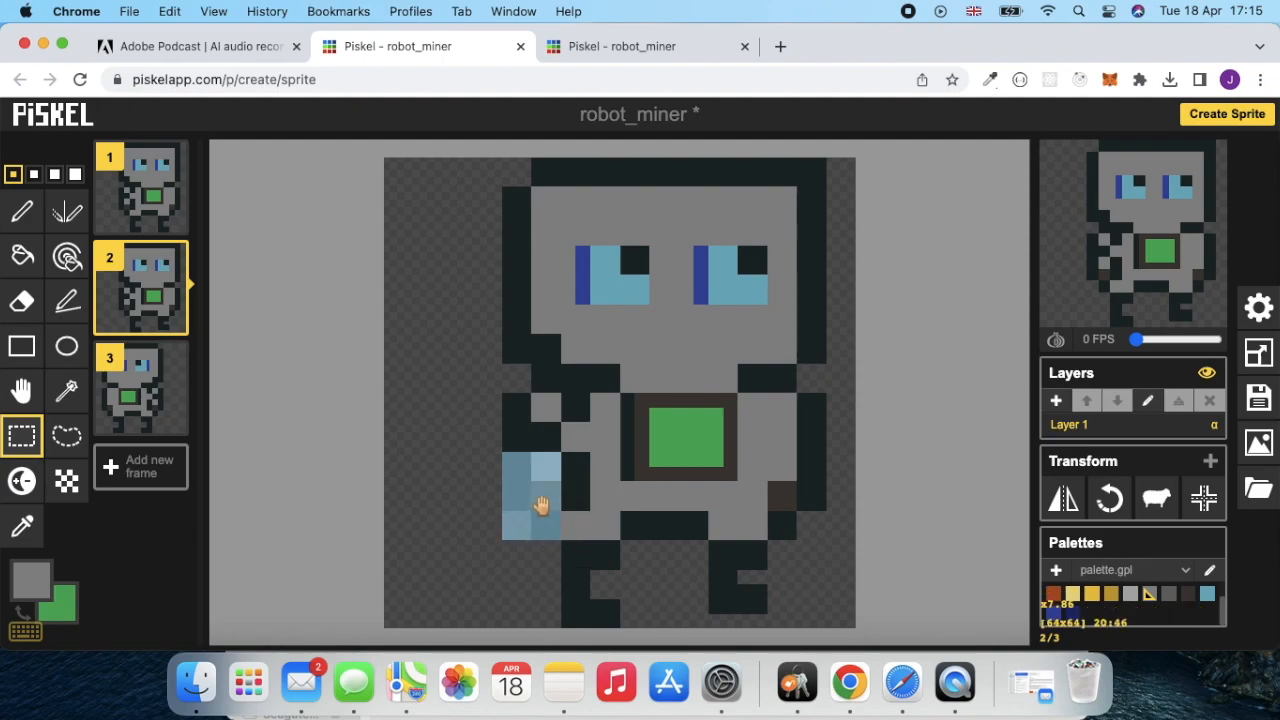
left_click_drag(541, 505, 537, 466)
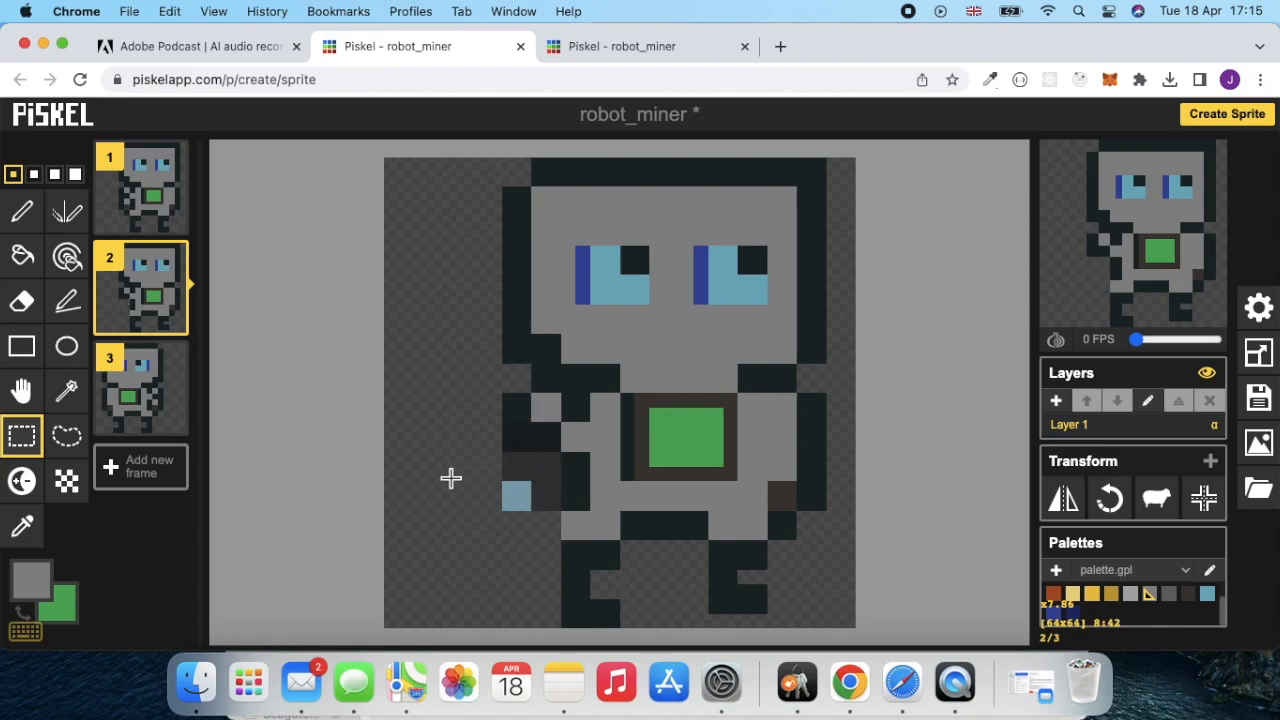
left_click(450, 478)
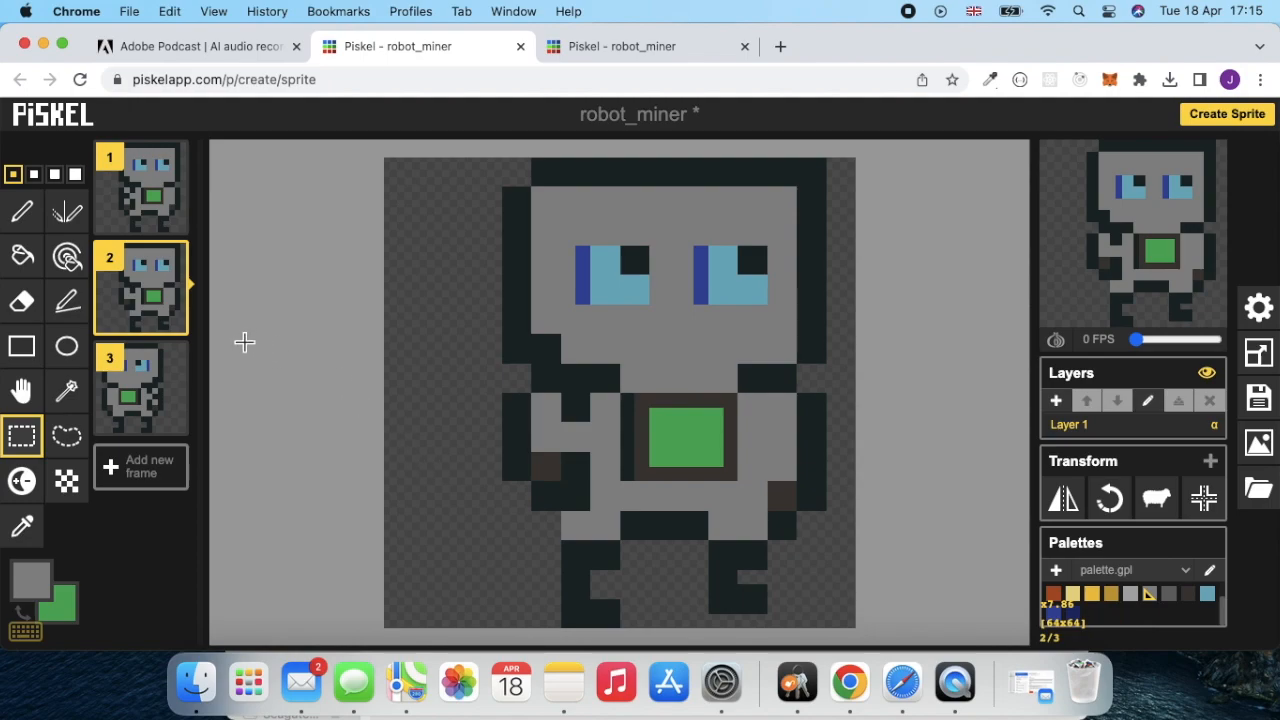
Add a horizontally flipped copy of frame 2 as the last frame of the animation
mouse_move(187, 325)
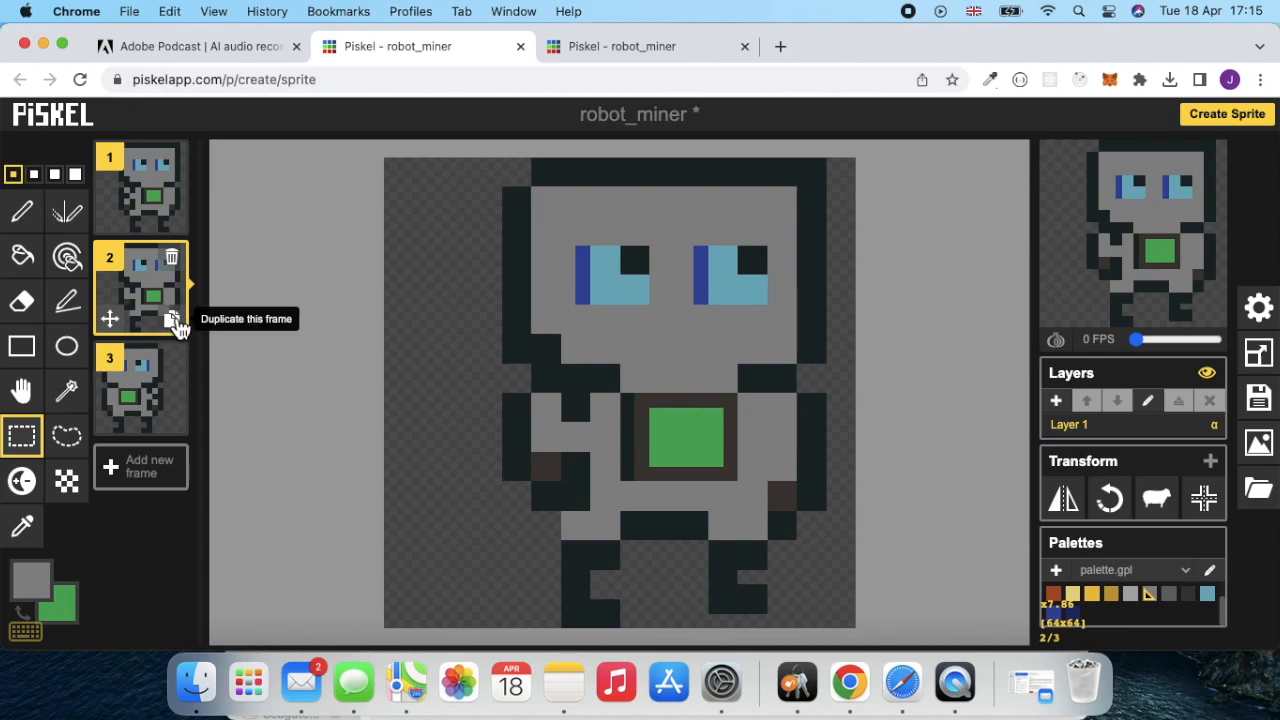
left_click(174, 321)
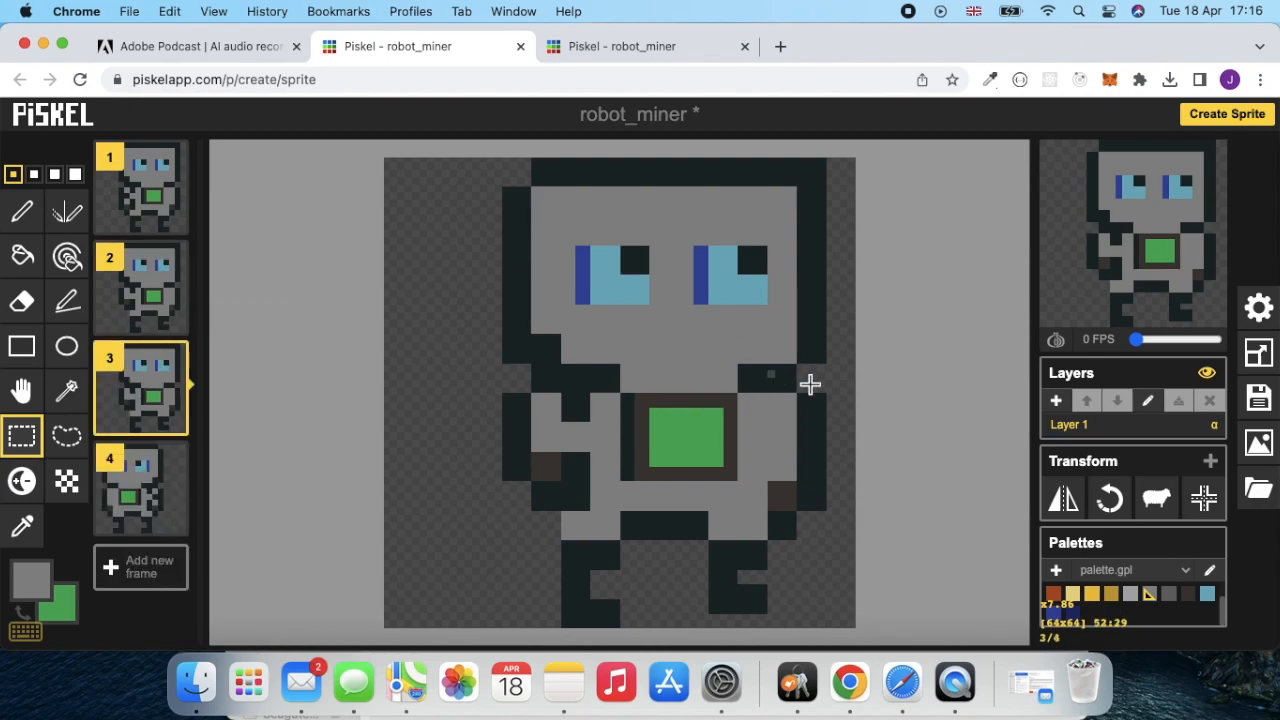
left_click(1064, 500)
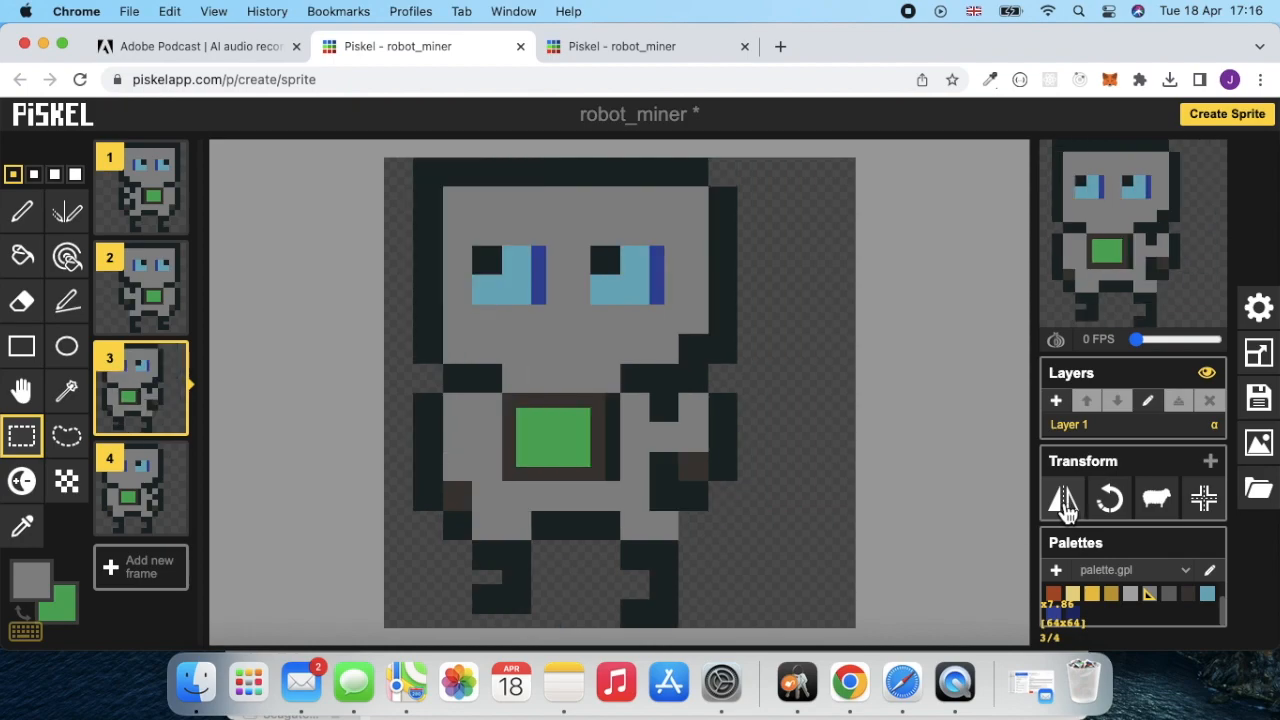
left_click_drag(157, 402, 150, 530)
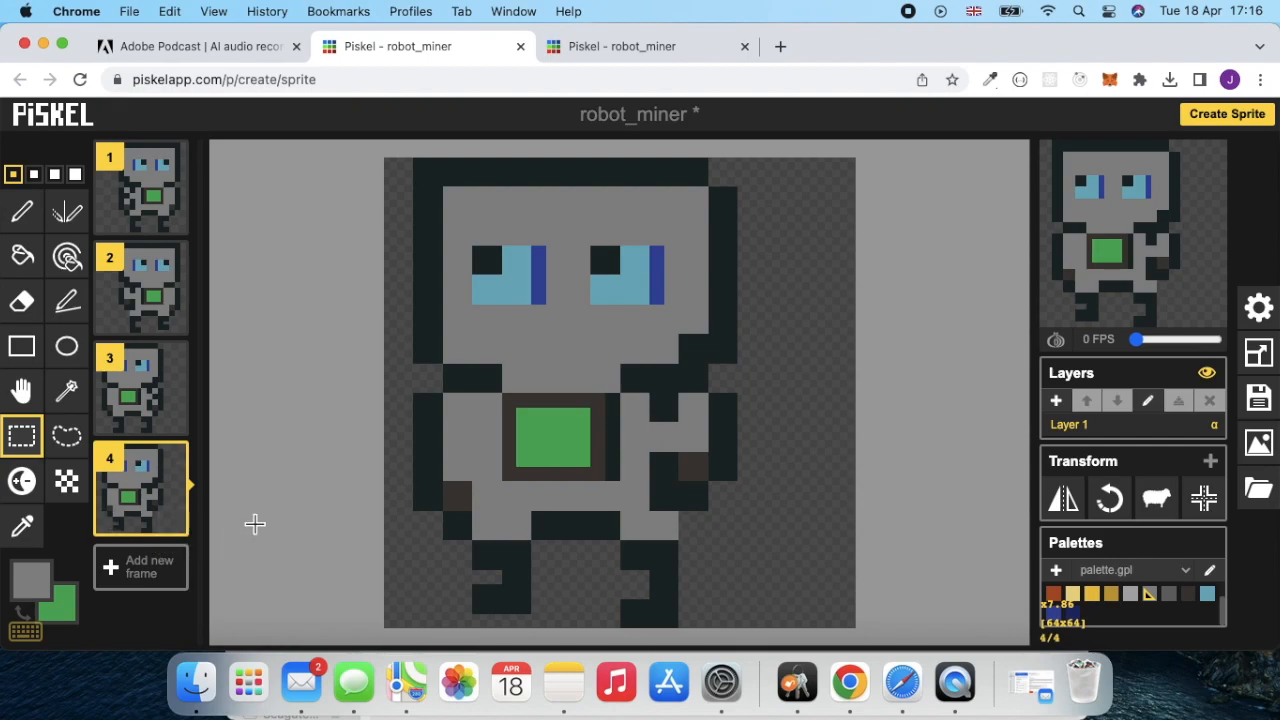
Duplicate frame 1 and place the copy third in the frame order, after the other right-facing frames
mouse_move(172, 320)
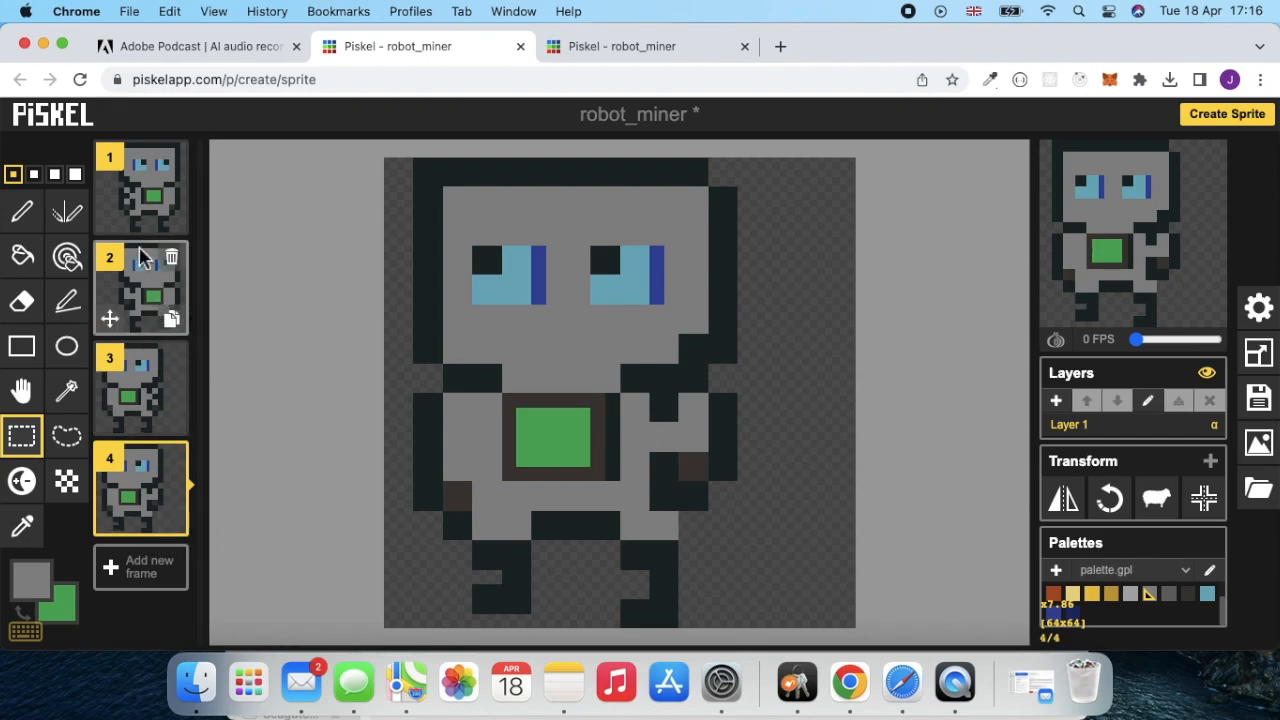
left_click(137, 203)
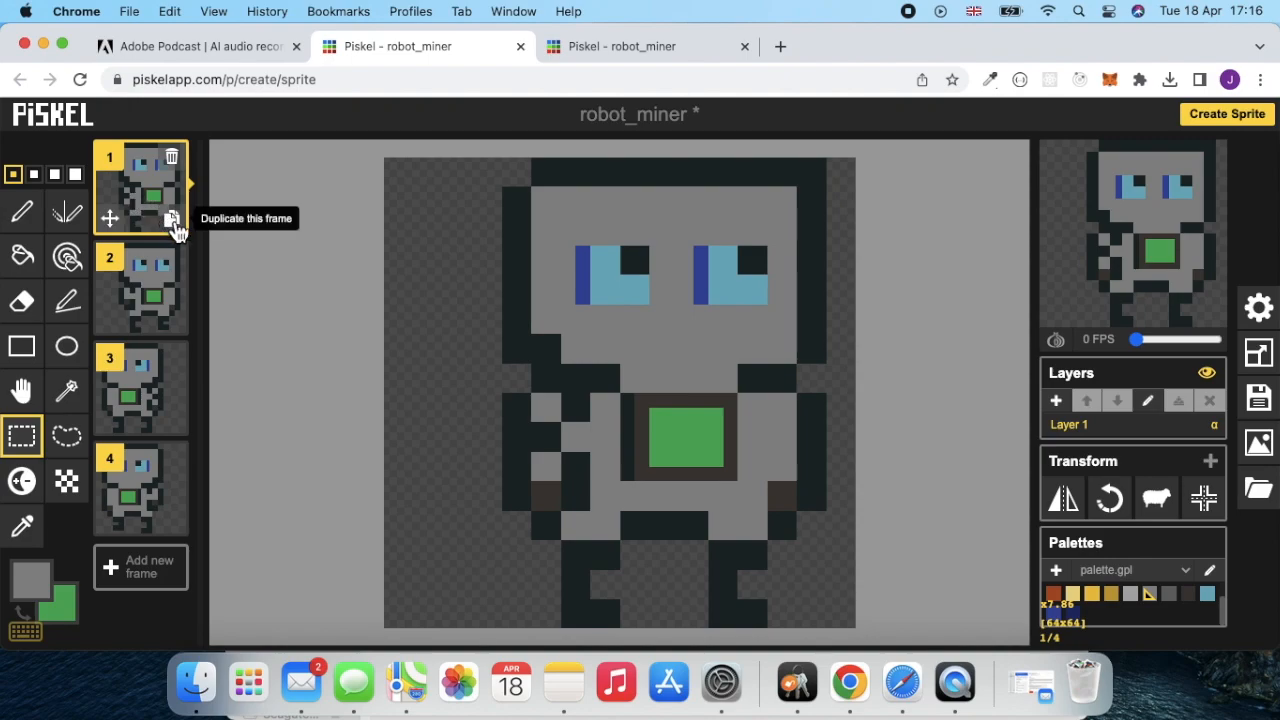
left_click(172, 220)
left_click_drag(152, 280, 122, 405)
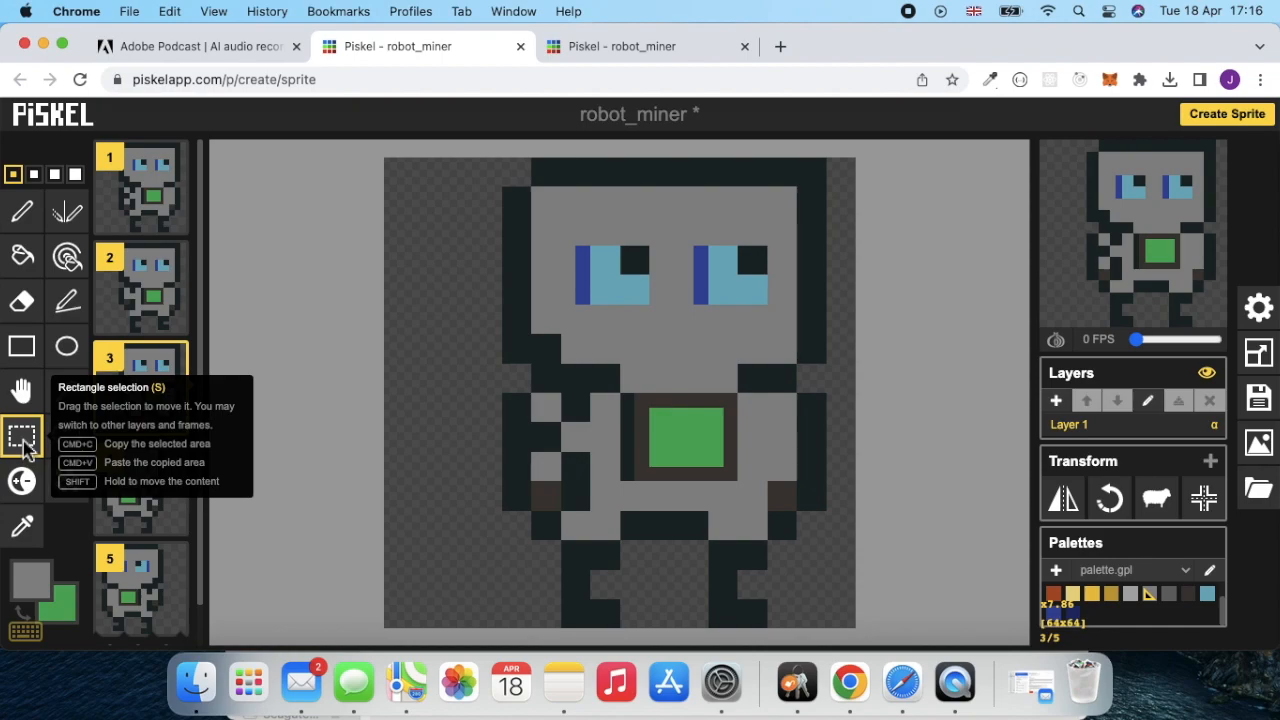
In frame 3, move the lower part of the robot's left-hand leg up by 2 pixels
left_click_drag(566, 577, 619, 629)
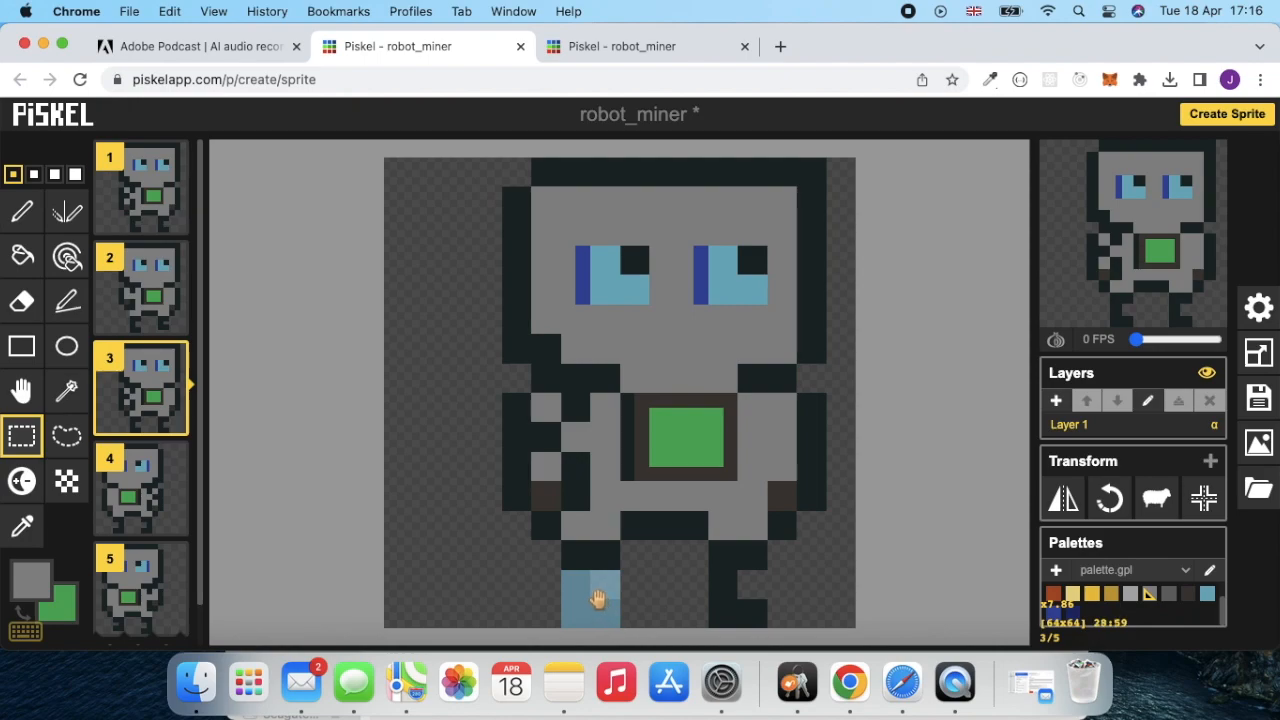
left_click_drag(597, 598, 596, 580)
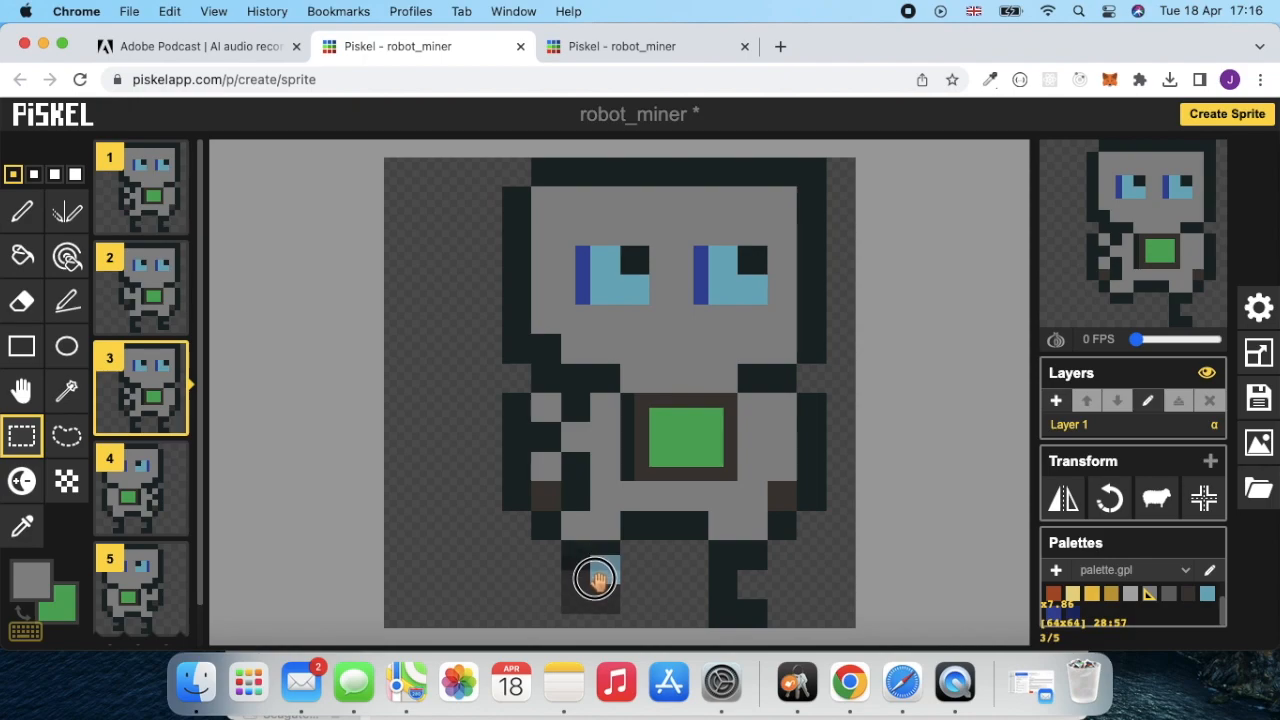
left_click_drag(595, 580, 598, 574)
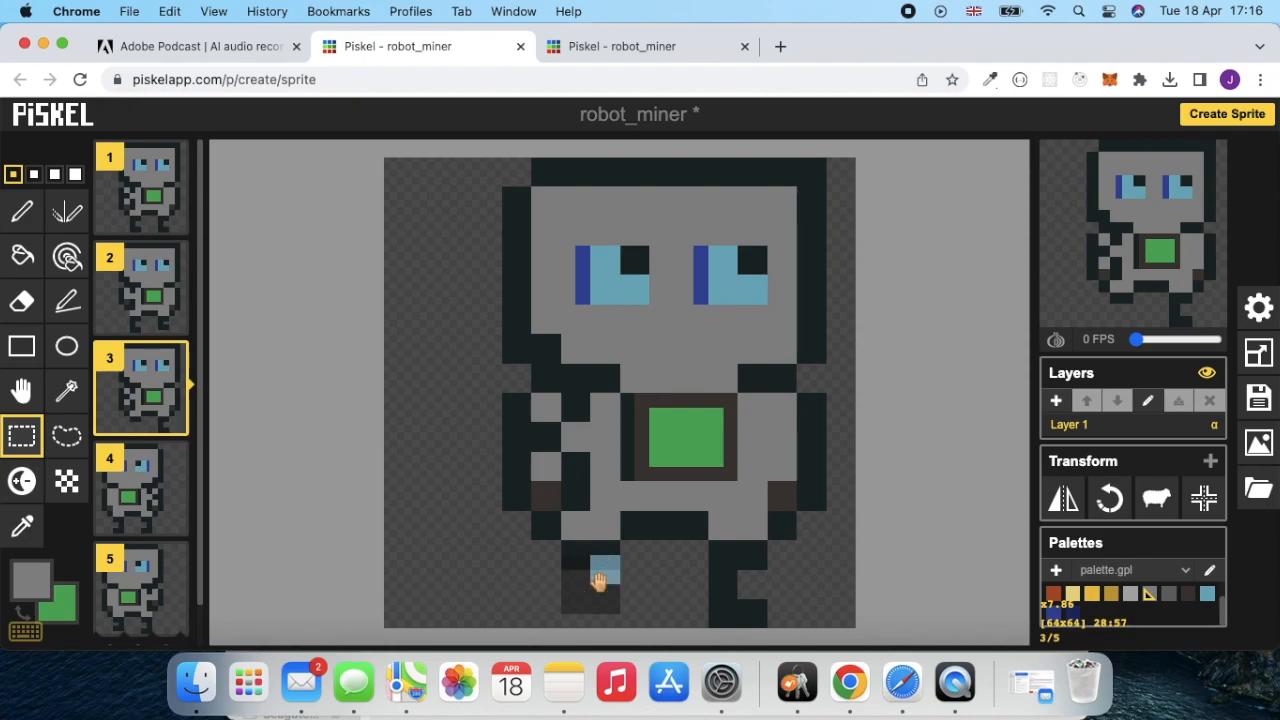
left_click(652, 581)
Compare frame 3 with frame 2 and move the brown hand on frame 3's right-hand side up by 4 pixels
left_click(112, 308)
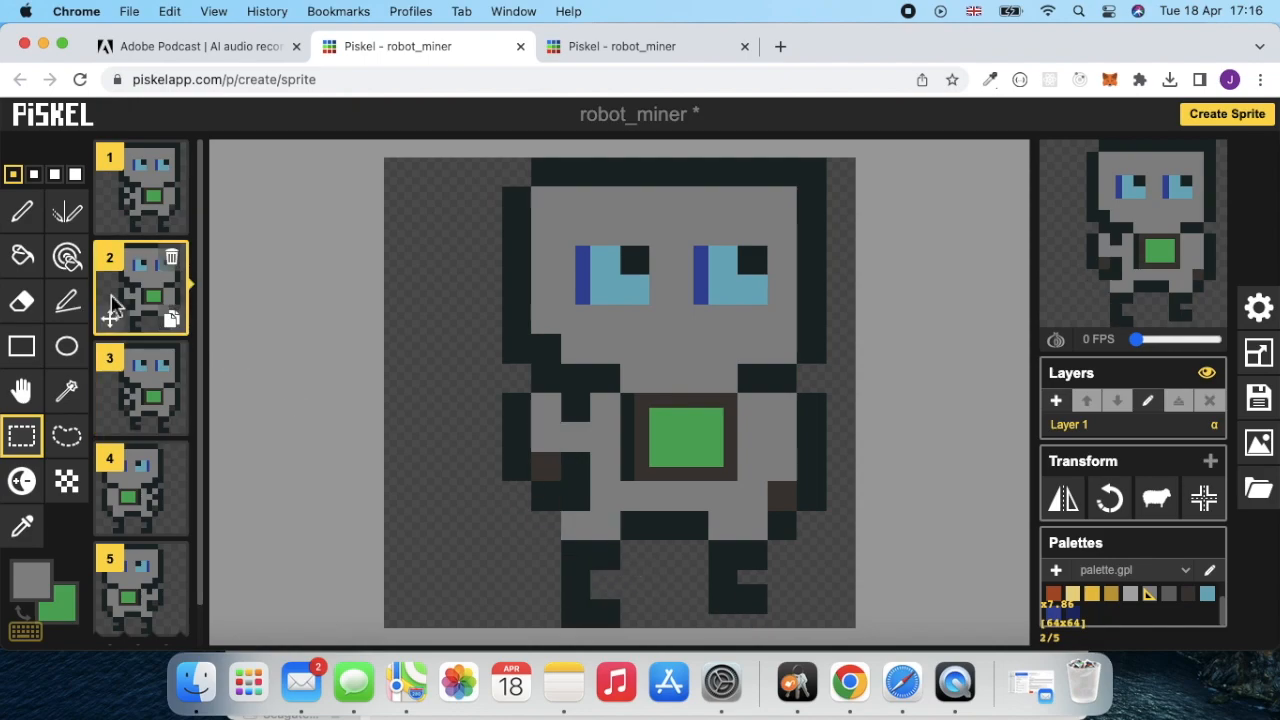
left_click(143, 378)
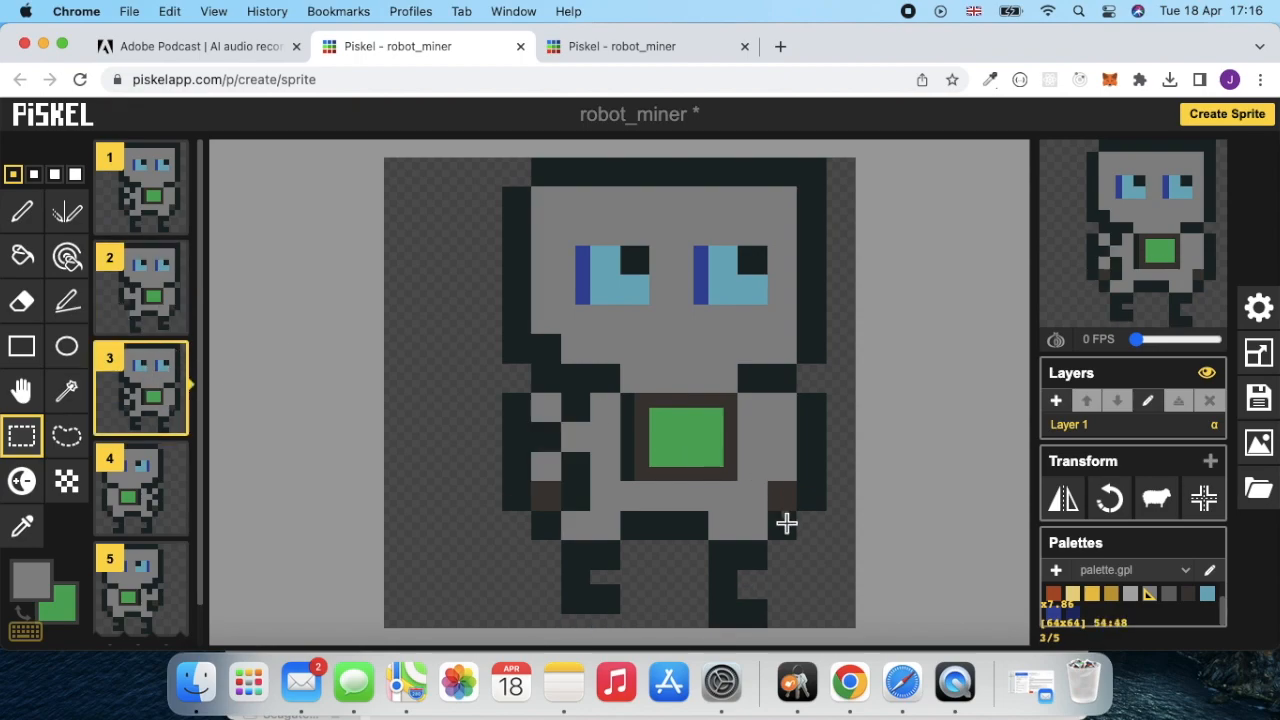
left_click_drag(771, 540, 827, 490)
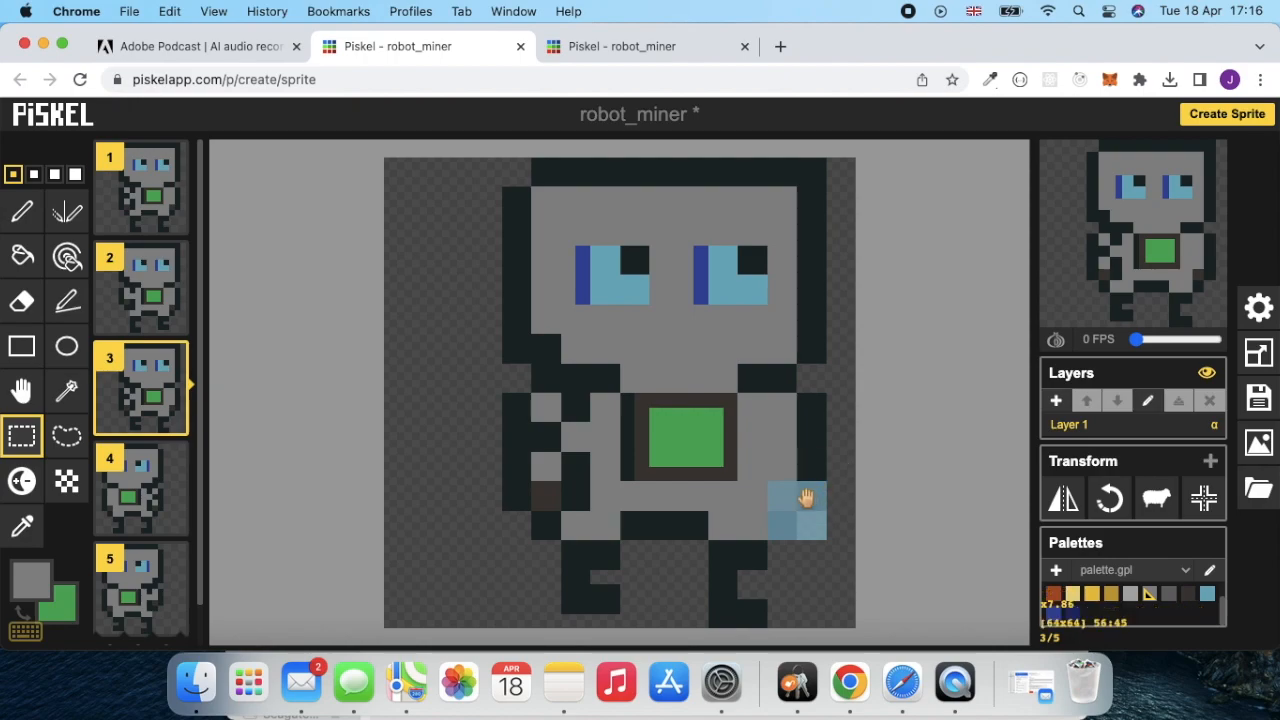
left_click_drag(806, 497, 807, 465)
left_click(858, 469)
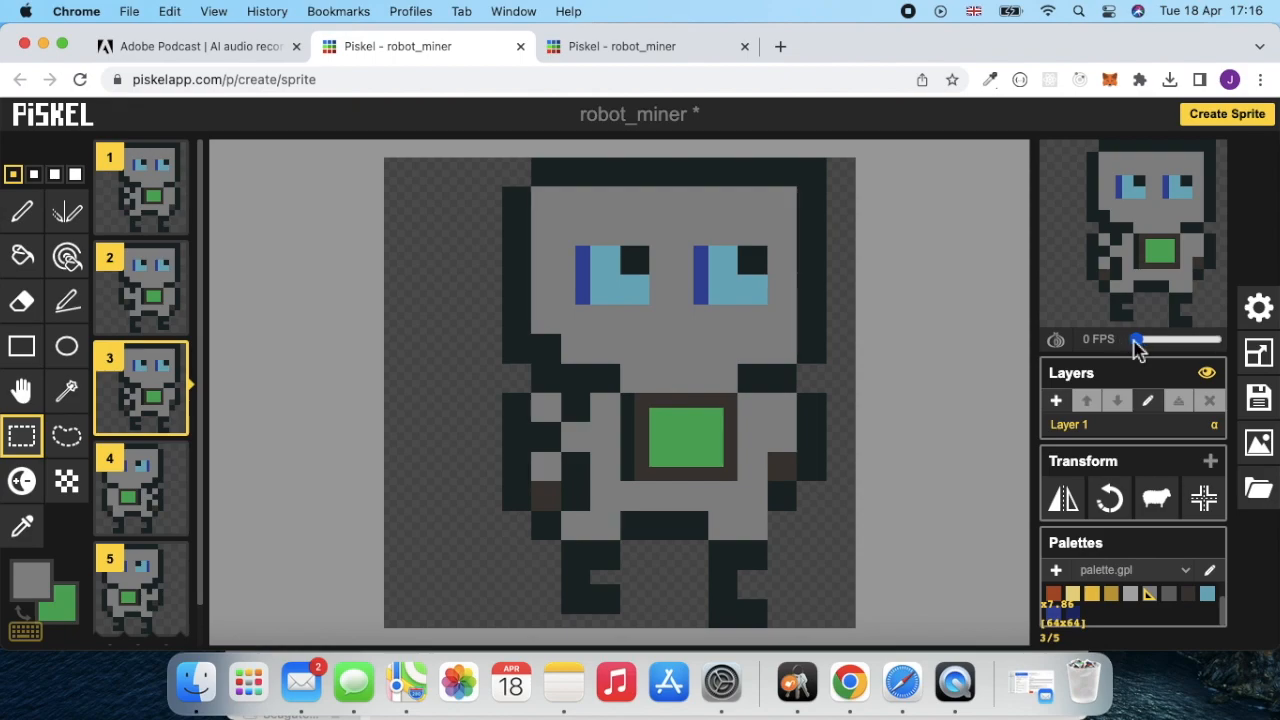
Duplicate frame 3, place the copy last as frame 6, and flip it horizontally
mouse_move(155, 400)
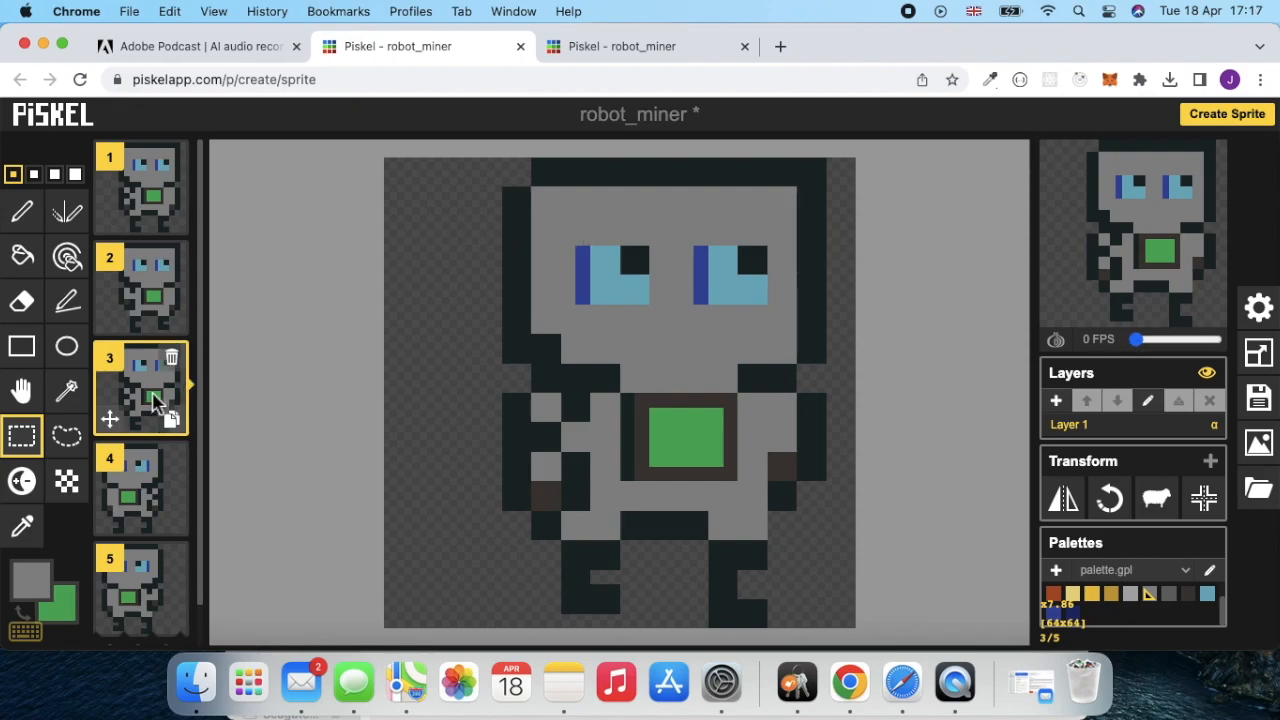
left_click(173, 424)
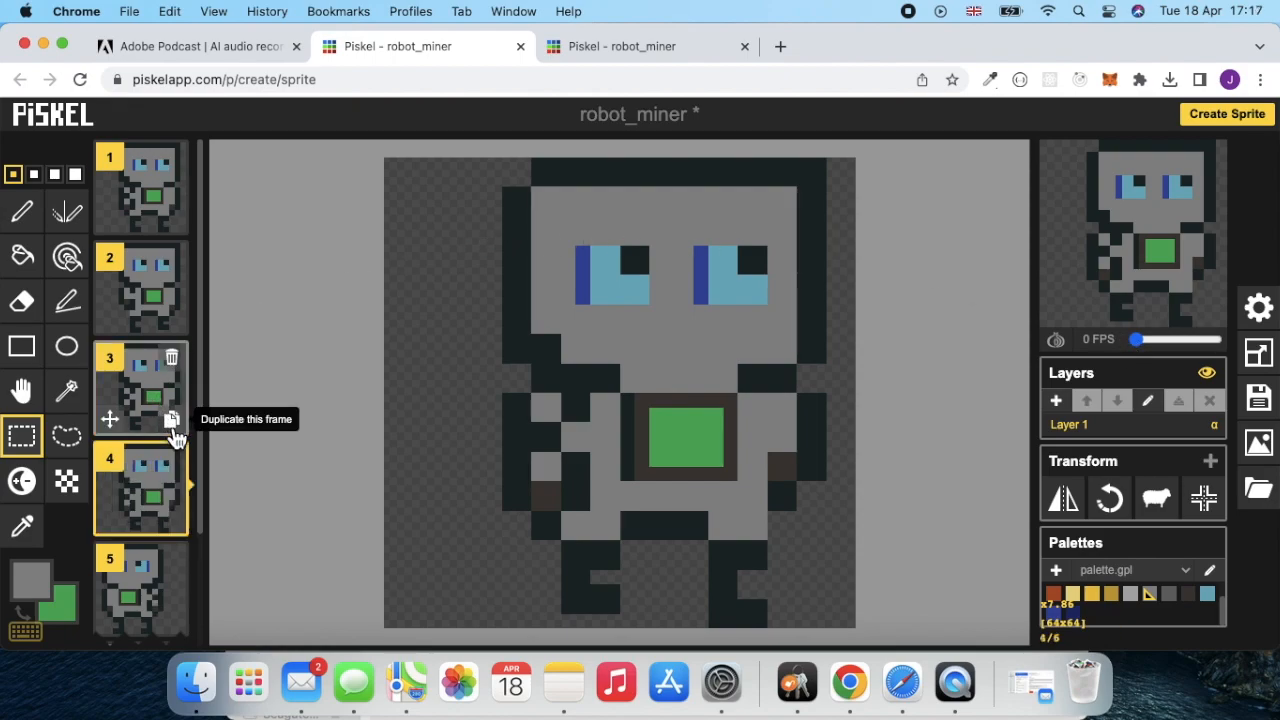
left_click_drag(163, 471, 149, 531)
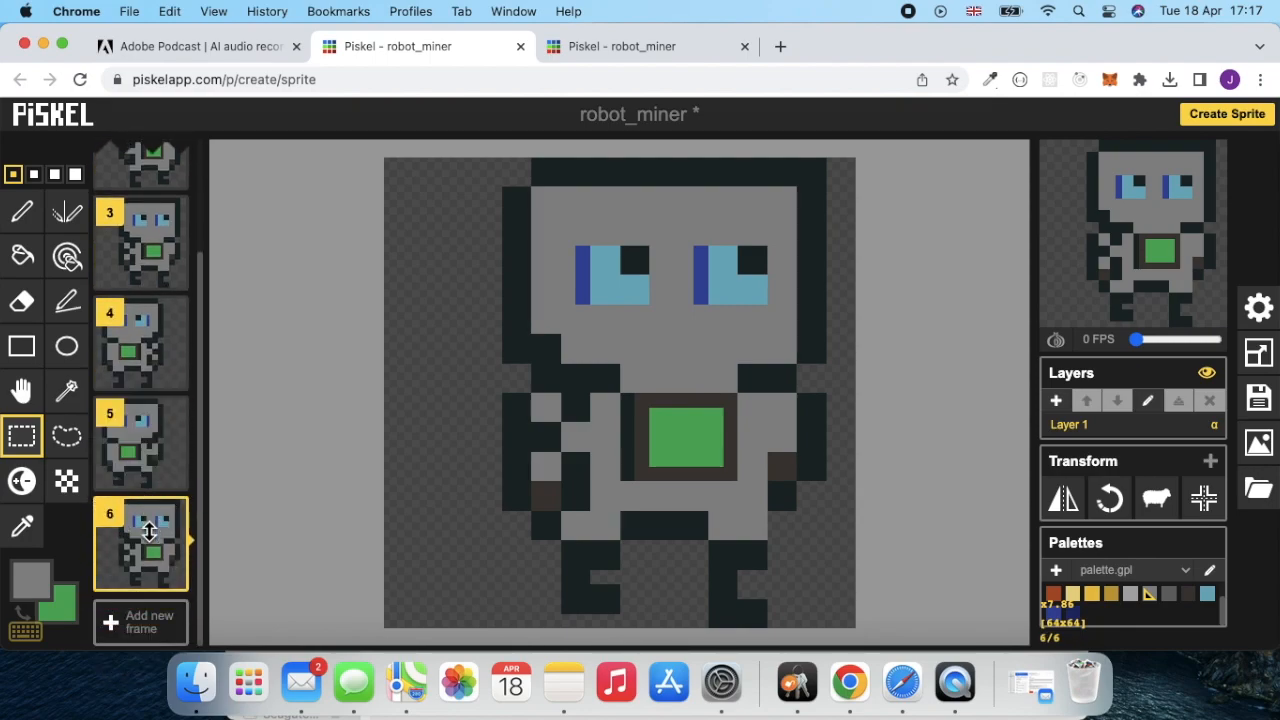
left_click(1063, 498)
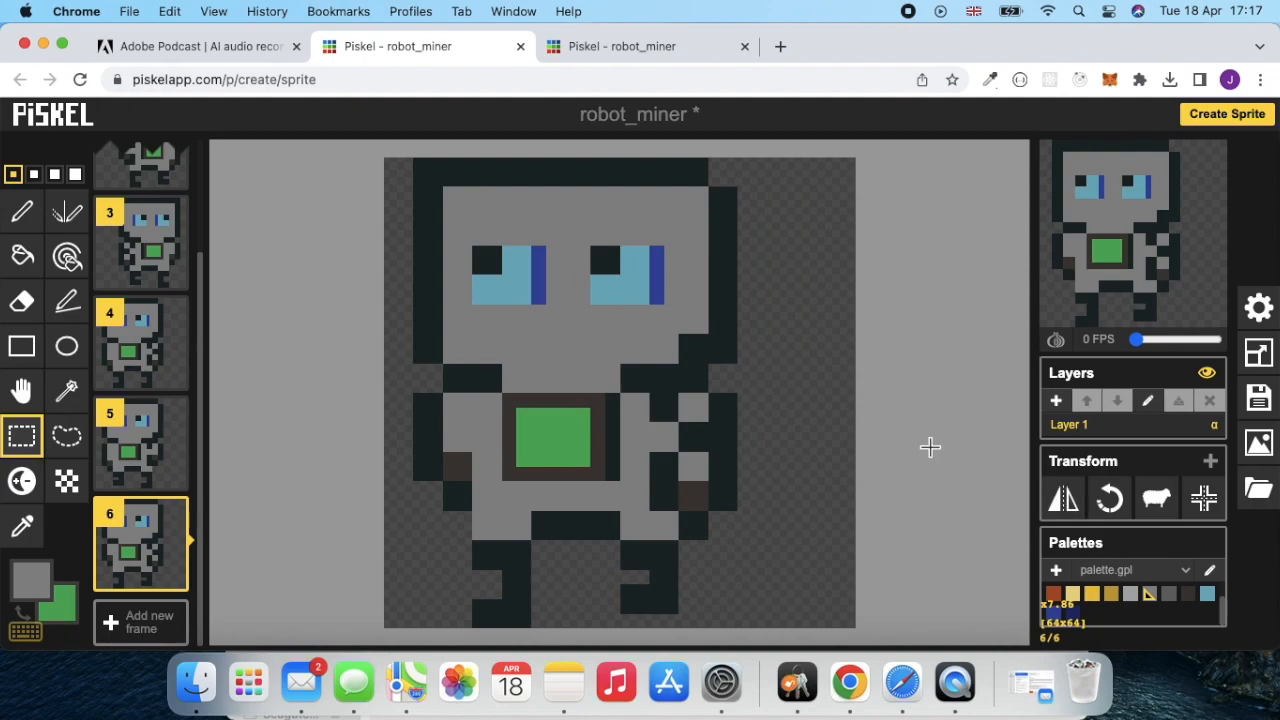
Preview the animation at 3 FPS and return the playback speed to 0 FPS
left_click(1139, 340)
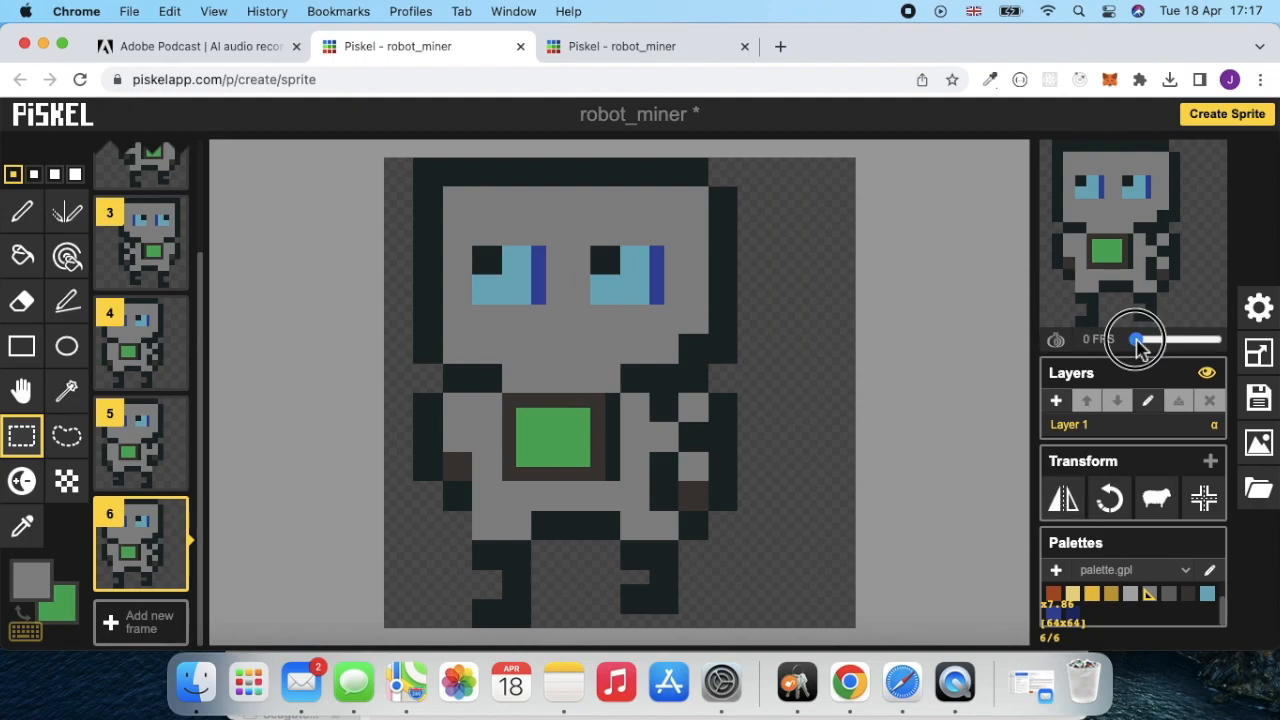
left_click_drag(1145, 345, 1152, 345)
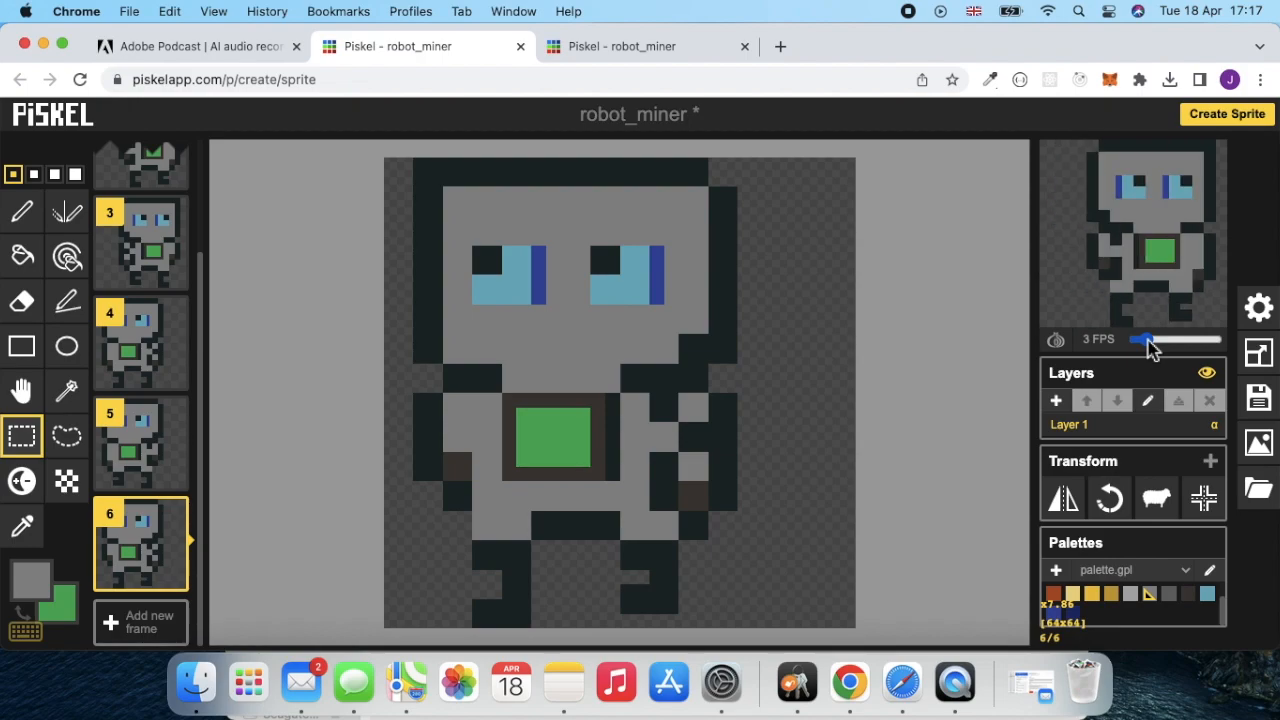
left_click(1147, 342)
left_click_drag(1147, 342, 1136, 340)
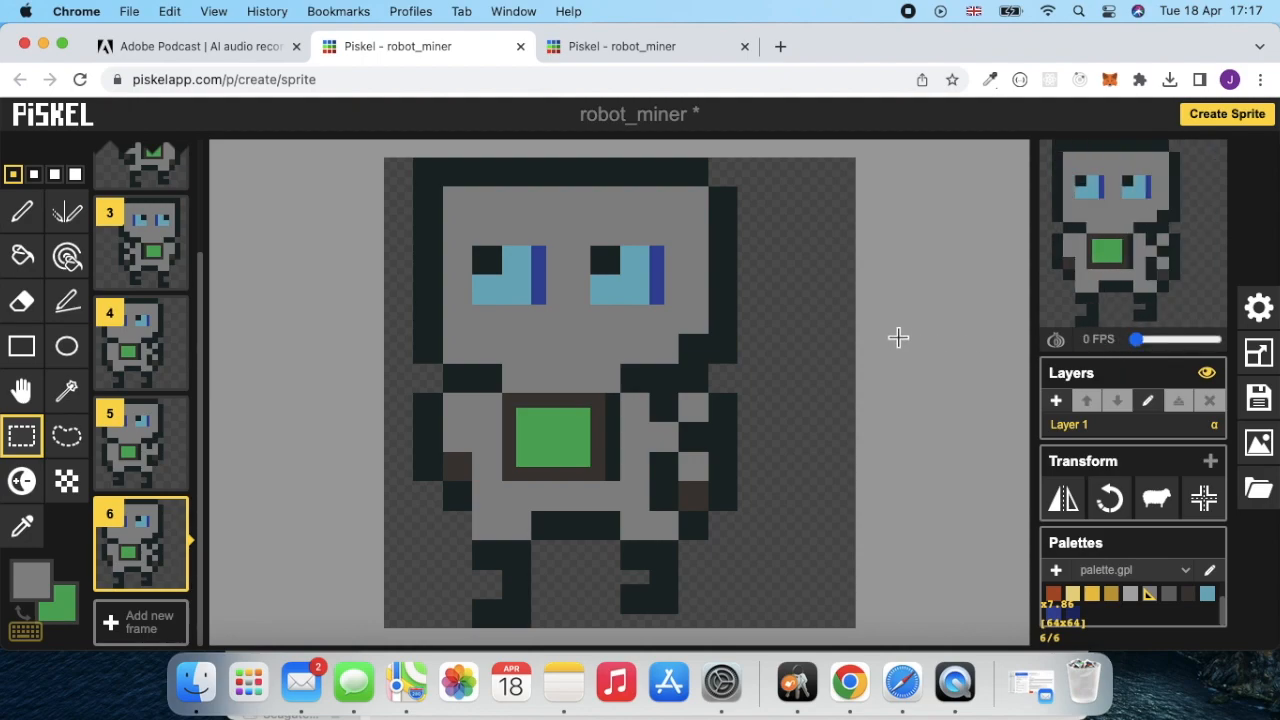